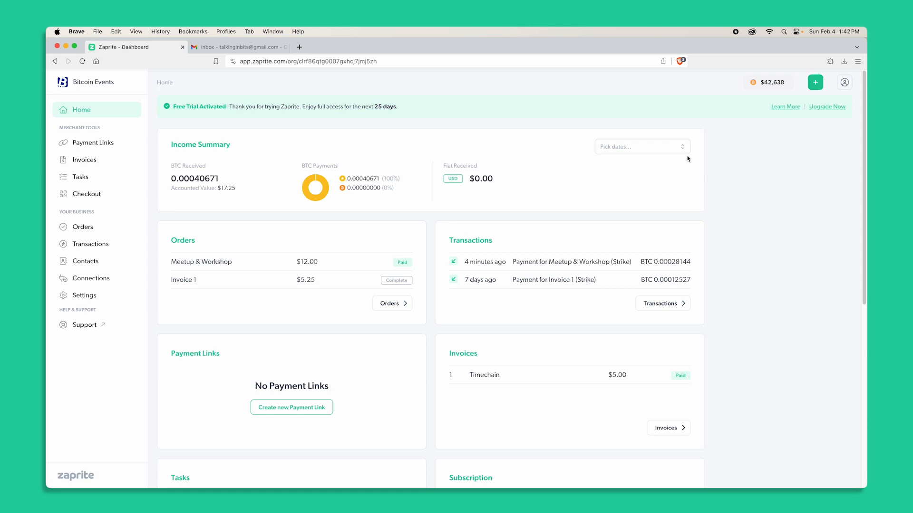
# Start creating a new payment link from the payment links section.
pyautogui.click(815, 84)
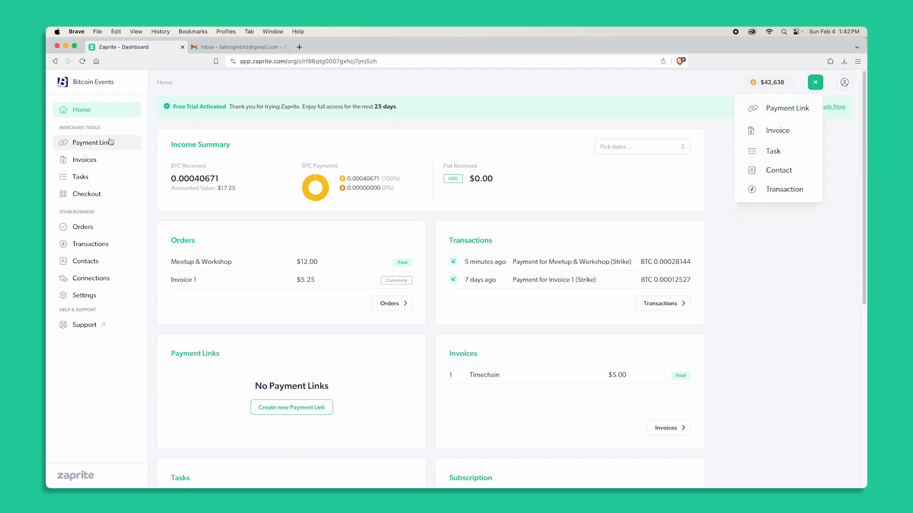
pyautogui.click(82, 143)
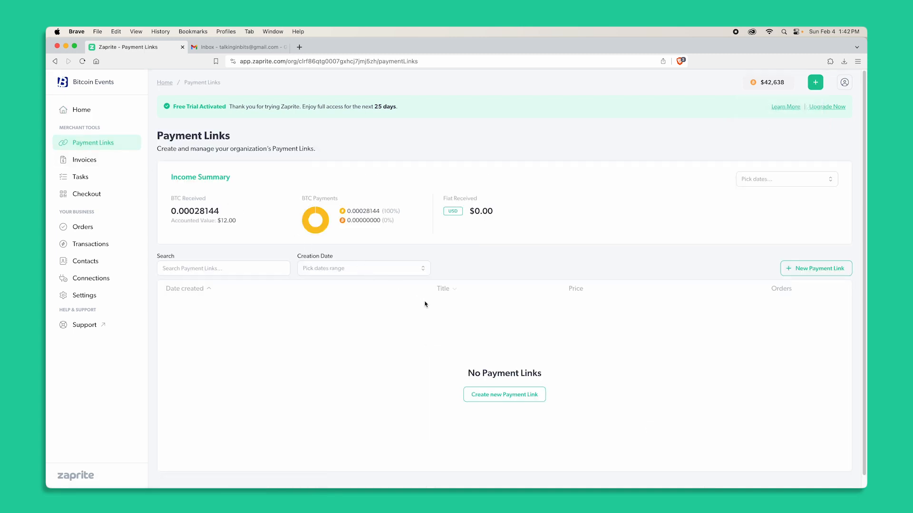
pyautogui.click(801, 269)
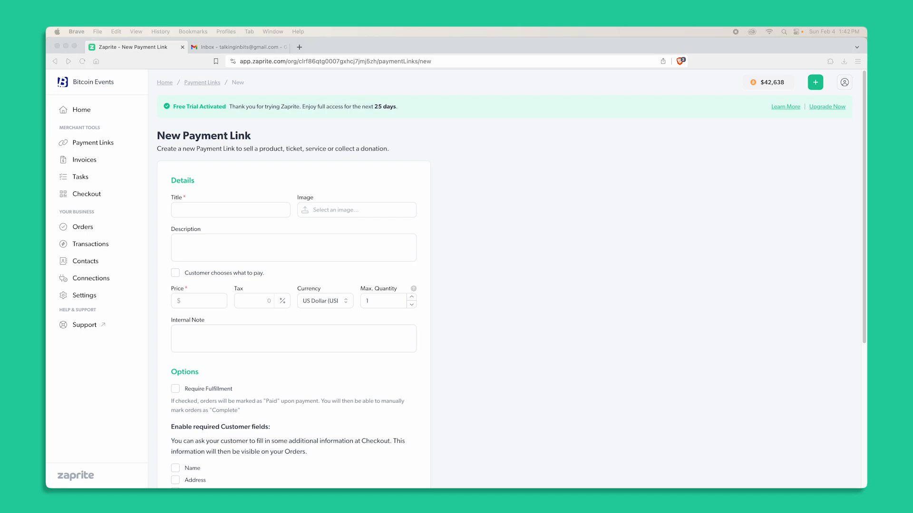
# Paste the title Meetup & Workshop, attach the Bitcoin Events image and paste the event description.
pyautogui.click(195, 215)
pyautogui.write('Meetup & Workshop')
pyautogui.click(309, 215)
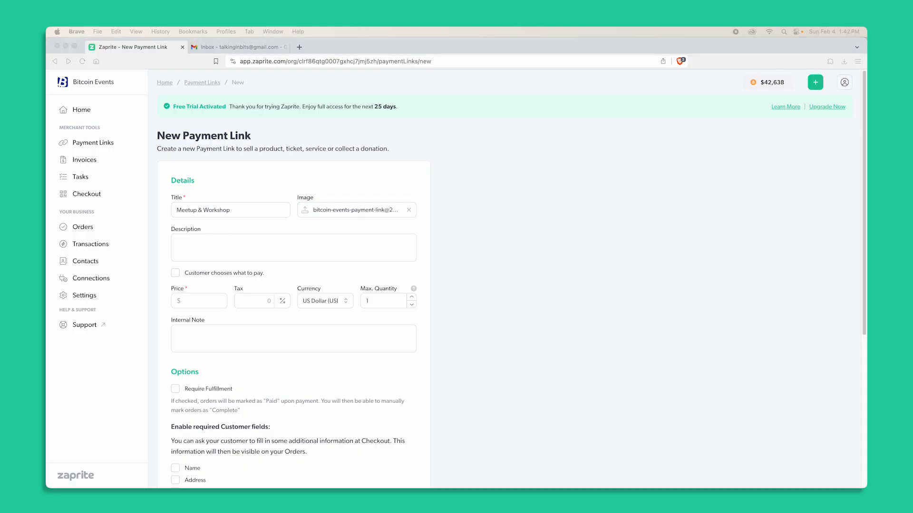
pyautogui.click(285, 248)
pyautogui.write('Join us for our monthly Bitcoin Events meetup. This month we will be joined by Satoshi Nakamoto who will demo Zaprite and show how businesses can easily accept bitcoin.')
# Set the price to 12 and the internal note to Best event.
pyautogui.click(186, 299)
pyautogui.write('12')
pyautogui.click(183, 339)
pyautogui.write('Best event')
# Add a 10% premium to fiat payments.
pyautogui.scroll(-3, 346, 393)
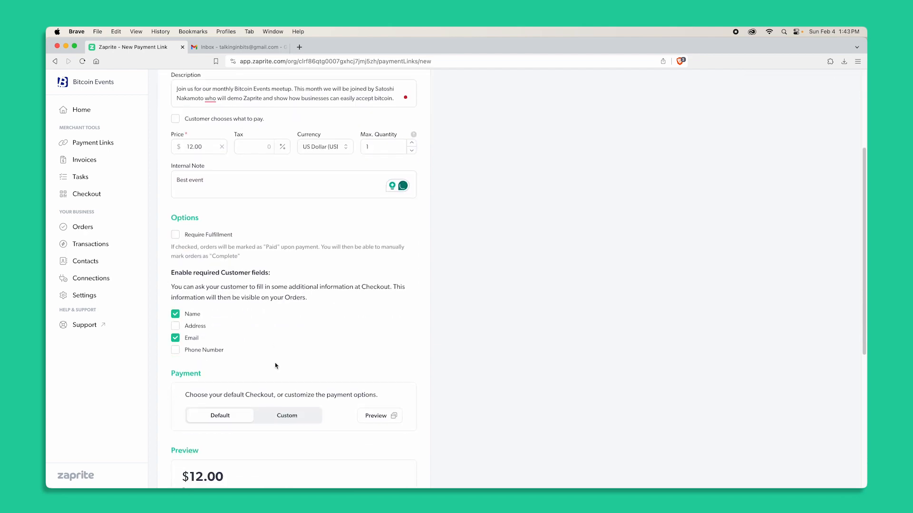
pyautogui.scroll(-5, 346, 393)
pyautogui.write('10')
pyautogui.scroll(-4, 351, 405)
pyautogui.scroll(9, 351, 405)
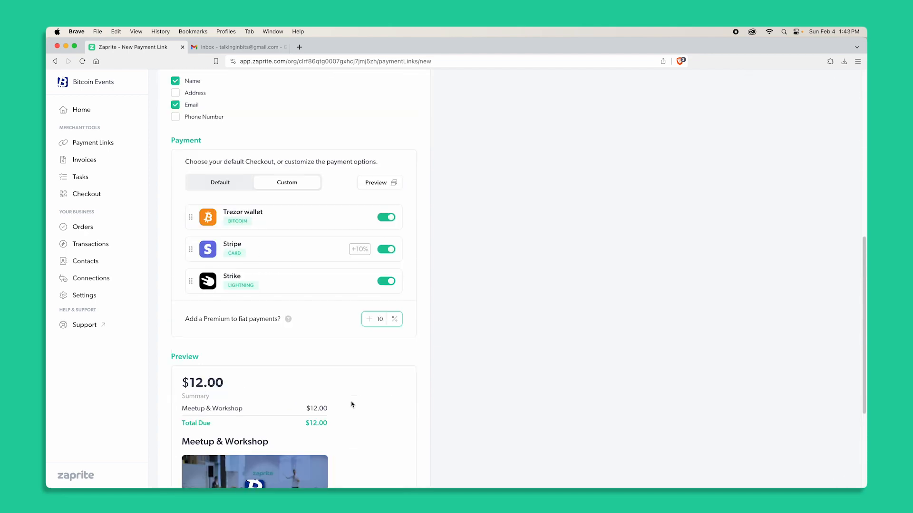
pyautogui.scroll(3, 351, 404)
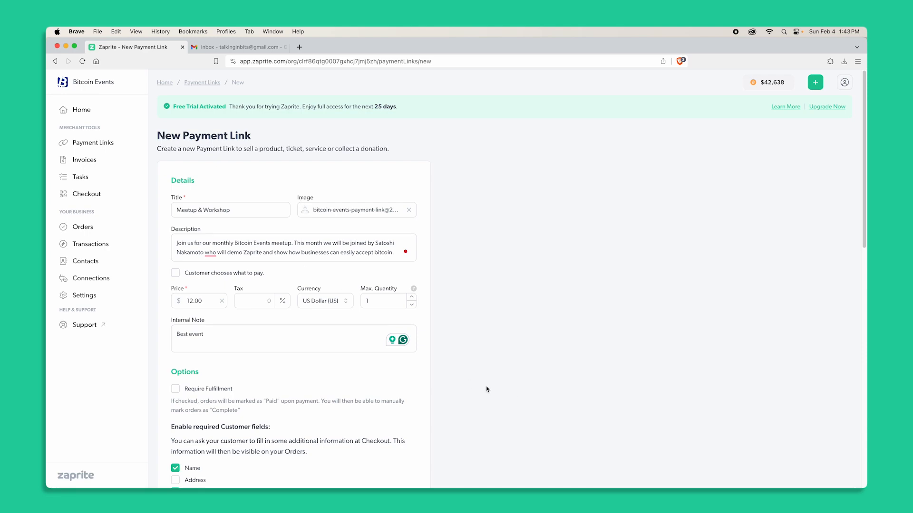
pyautogui.scroll(-15, 480, 389)
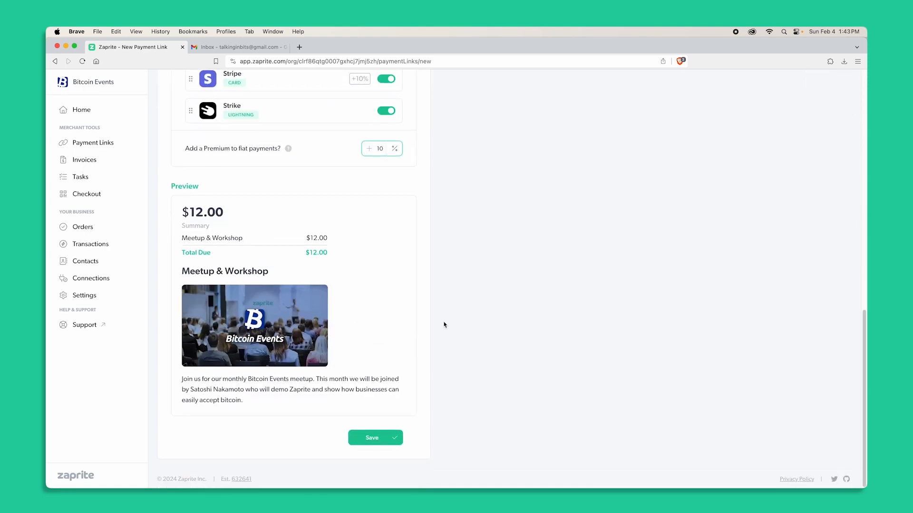
pyautogui.scroll(15, 466, 323)
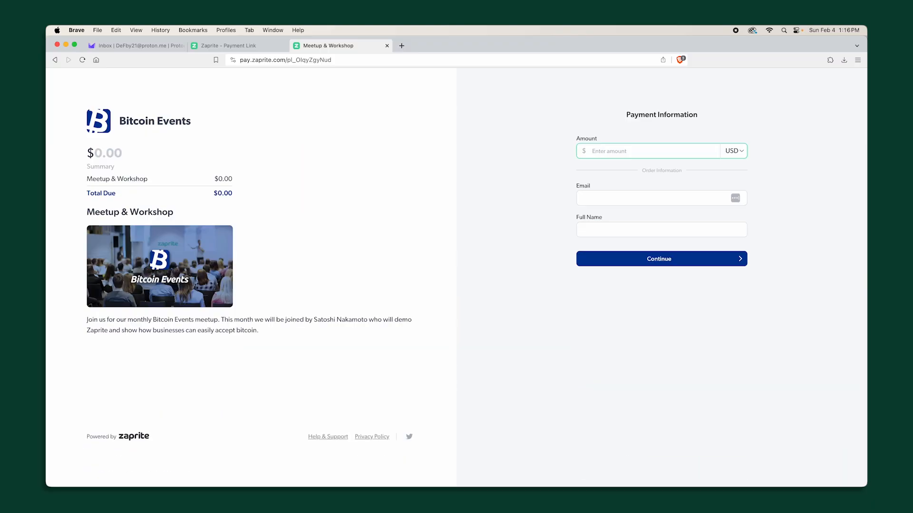
# On the checkout page, enter an amount of 100 and switch the currency to BTC.
pyautogui.write('100')
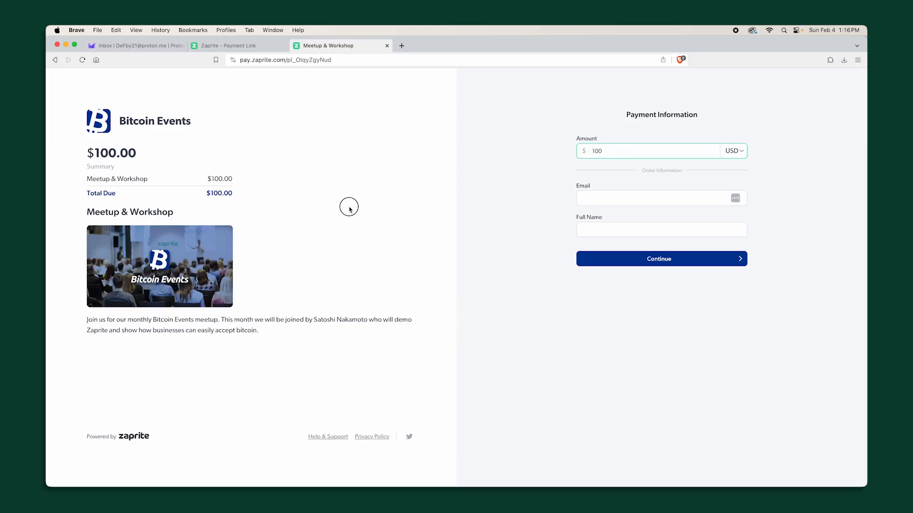
pyautogui.moveTo(349, 208); pyautogui.dragTo(198, 184)
pyautogui.click(312, 195)
pyautogui.click(737, 151)
pyautogui.click(736, 187)
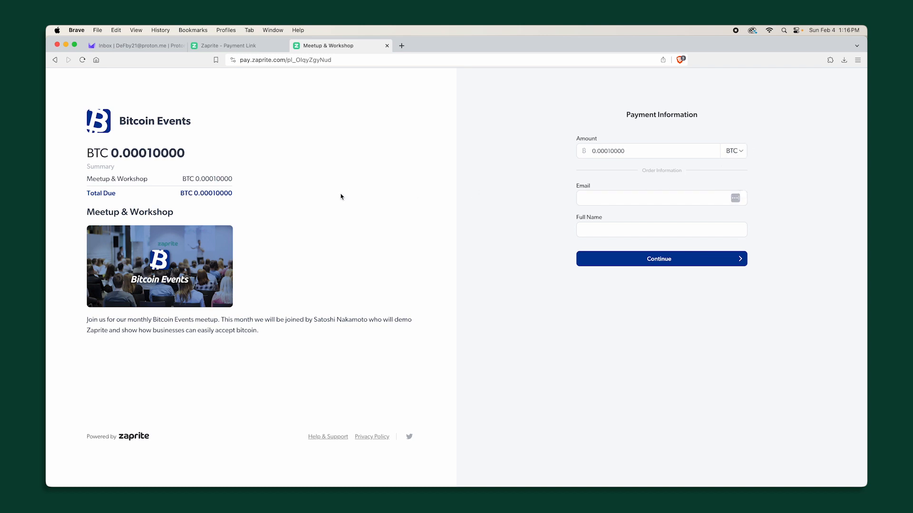
pyautogui.moveTo(253, 193); pyautogui.dragTo(192, 176)
pyautogui.click(266, 196)
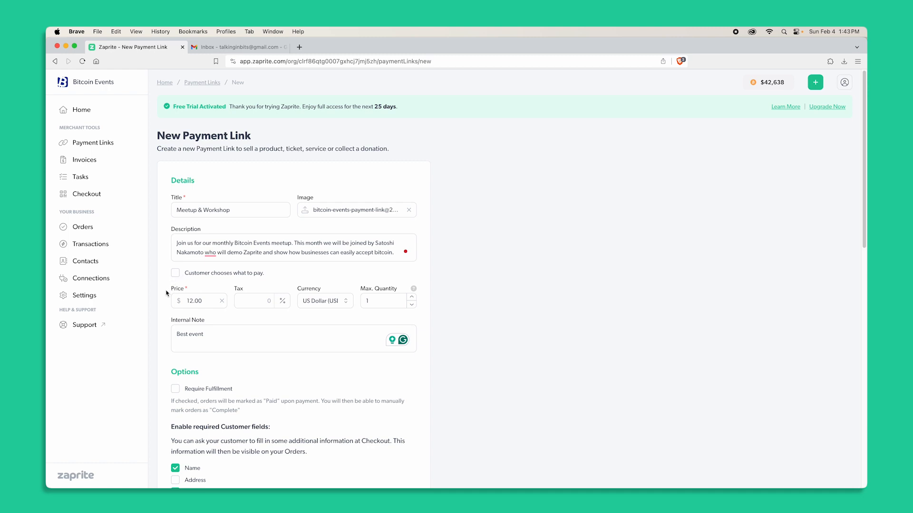
# Select US Dollar (USD) as the payment link's currency.
pyautogui.scroll(-1, 196, 266)
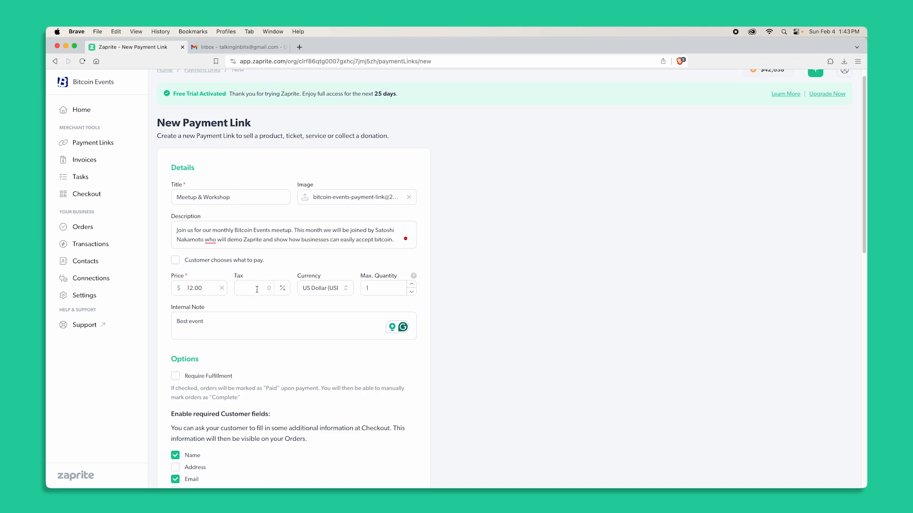
pyautogui.click(327, 289)
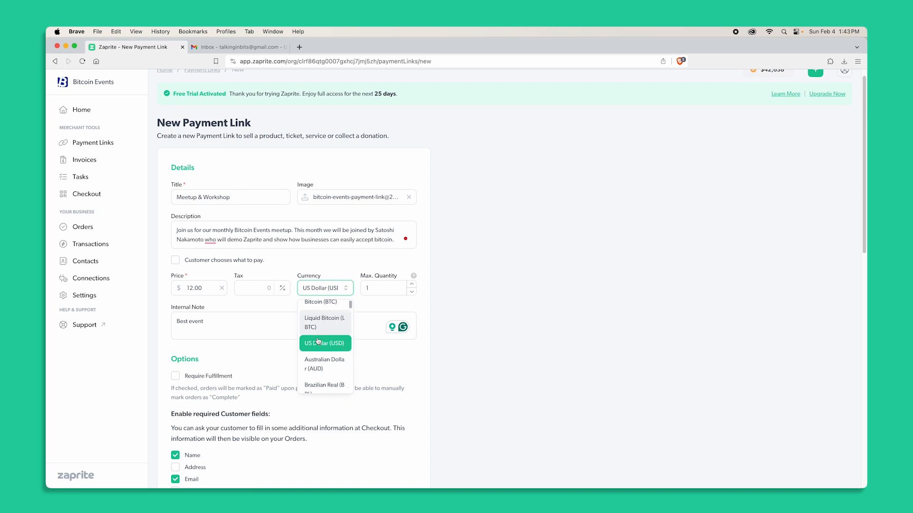
pyautogui.click(327, 352)
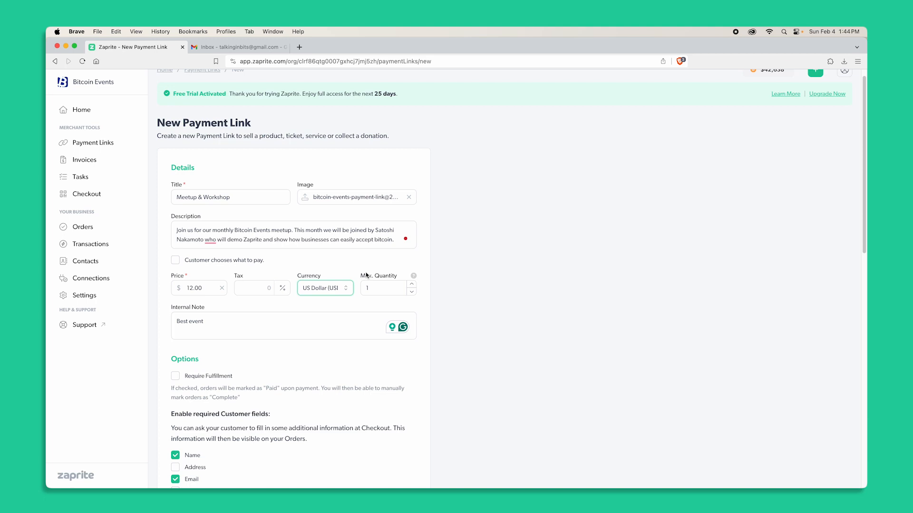
pyautogui.moveTo(414, 277)
pyautogui.scroll(-2, 195, 295)
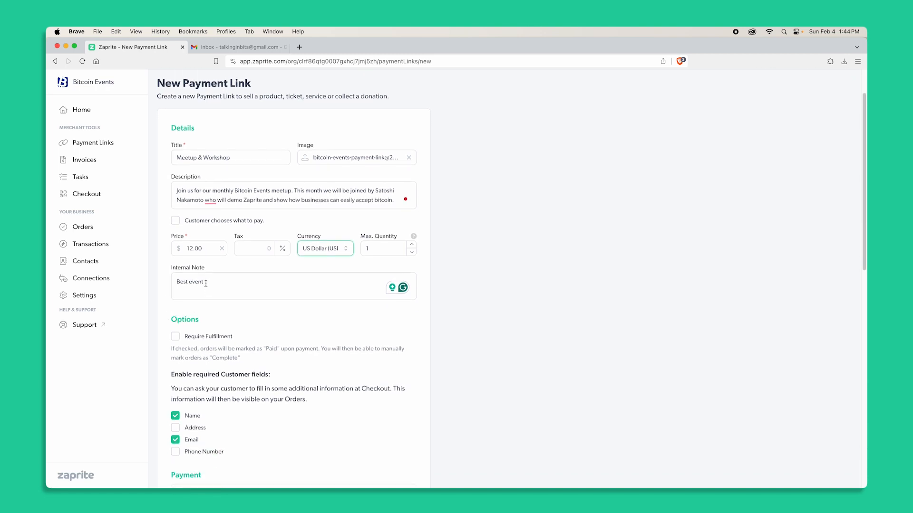
pyautogui.click(206, 284)
pyautogui.click(429, 317)
pyautogui.scroll(-5, 429, 317)
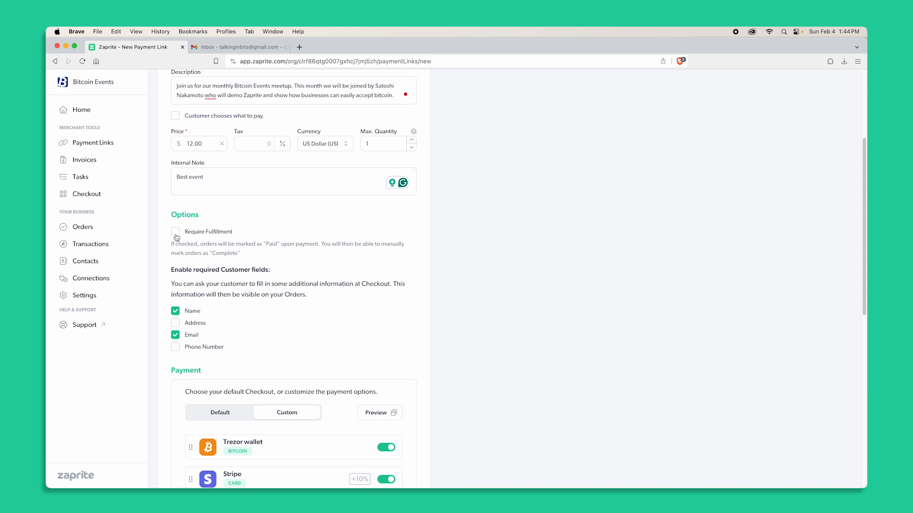
pyautogui.click(176, 233)
pyautogui.click(176, 236)
pyautogui.scroll(-2, 166, 253)
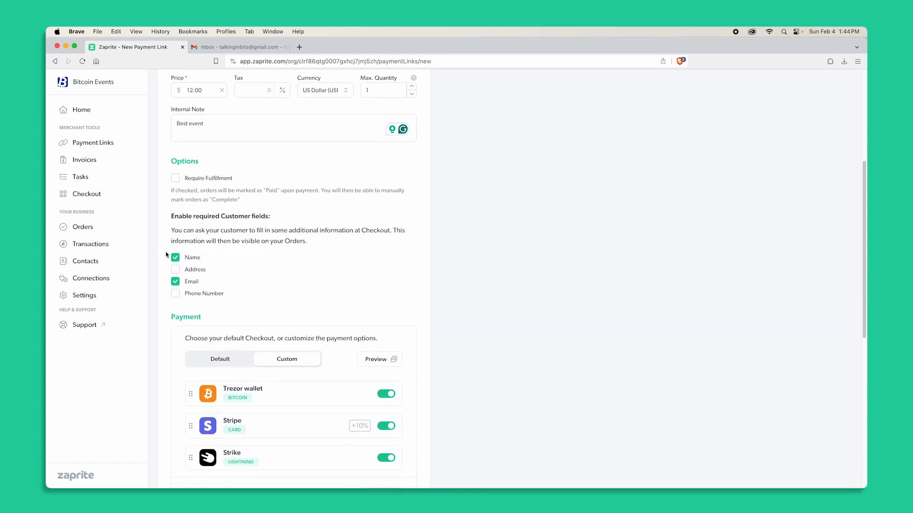
# Save the new payment link.
pyautogui.scroll(-1, 165, 252)
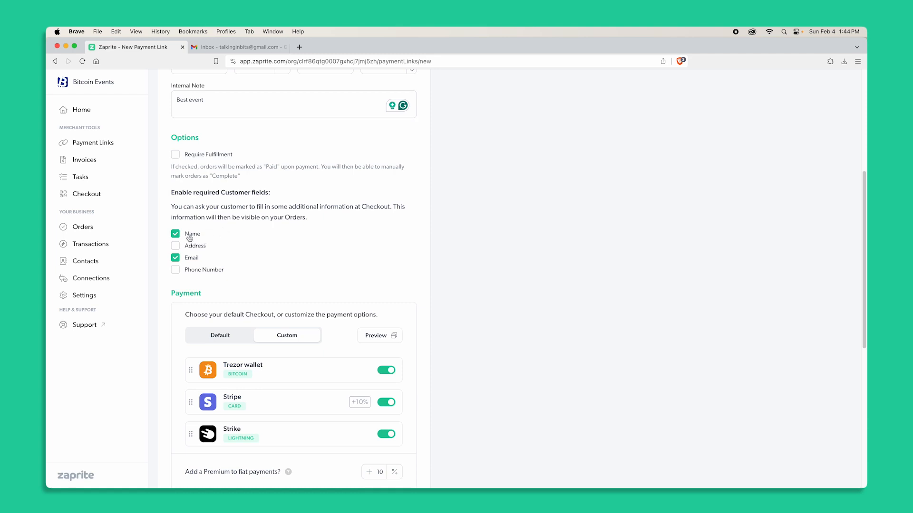
pyautogui.scroll(-2, 269, 270)
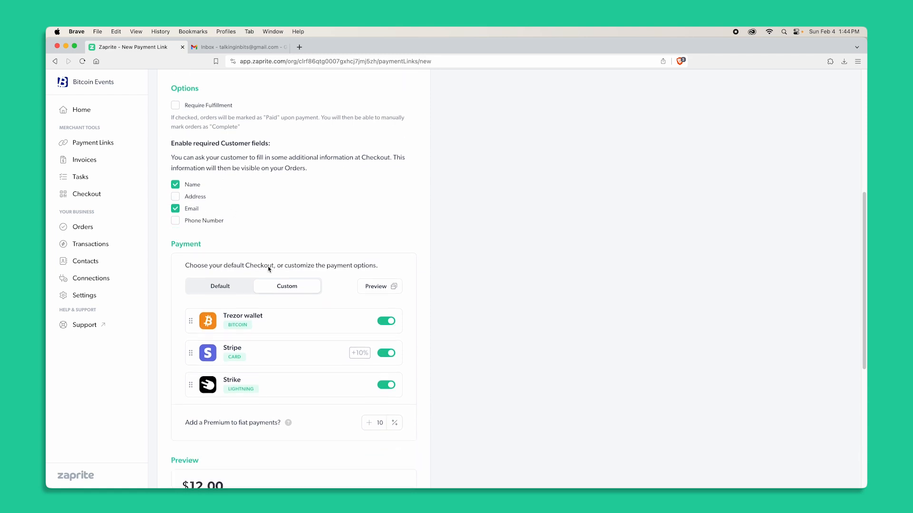
pyautogui.scroll(-2, 247, 271)
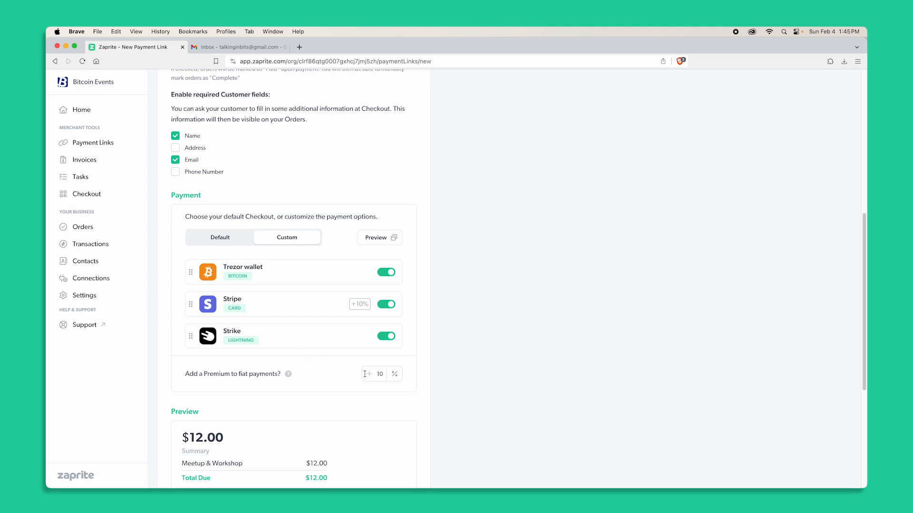
pyautogui.moveTo(214, 374); pyautogui.dragTo(277, 375)
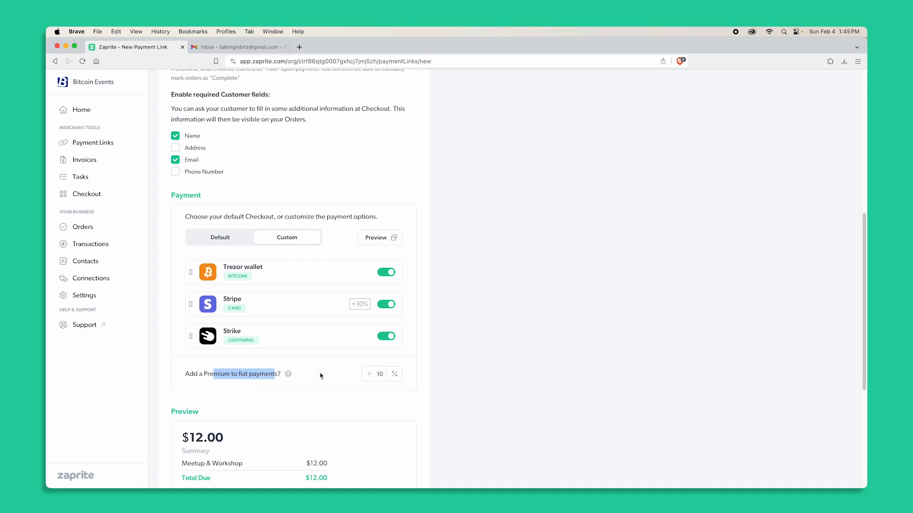
pyautogui.click(332, 306)
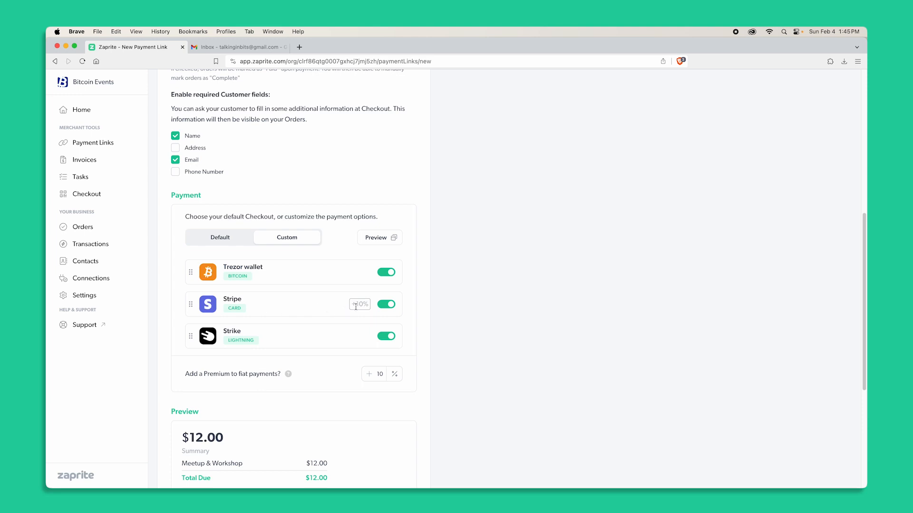
pyautogui.scroll(-5, 317, 342)
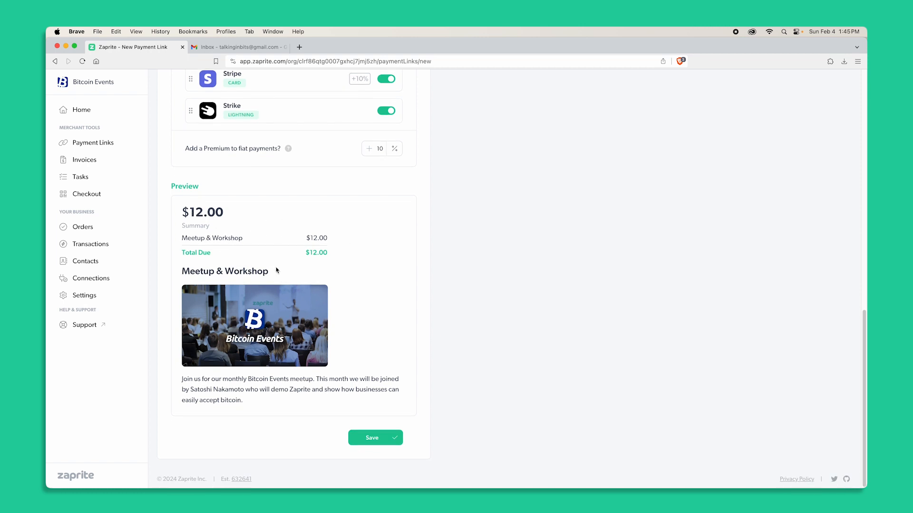
pyautogui.click(379, 438)
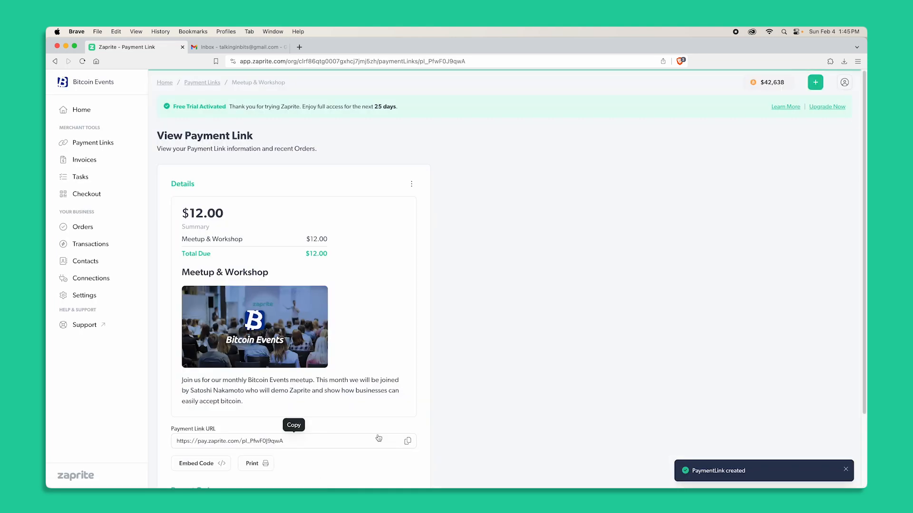
# Open the printable version of the payment link and close it.
pyautogui.scroll(-2, 379, 437)
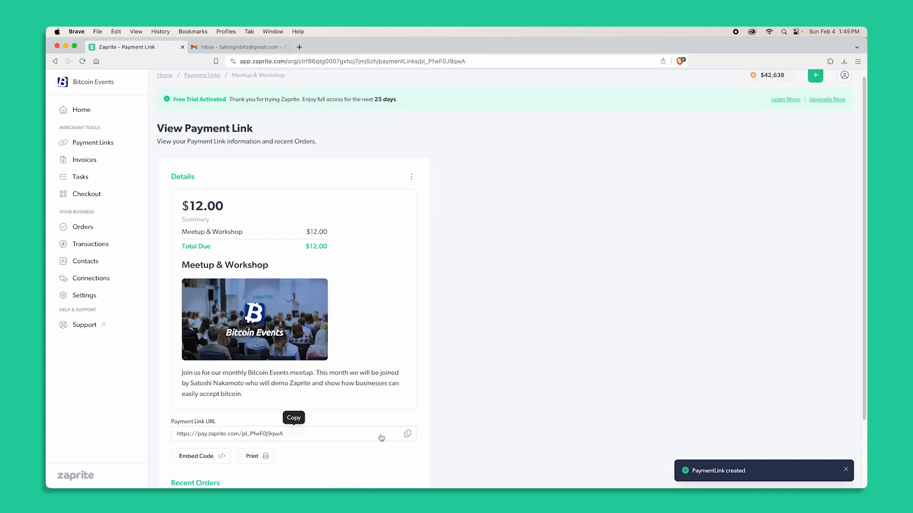
pyautogui.scroll(-1, 381, 438)
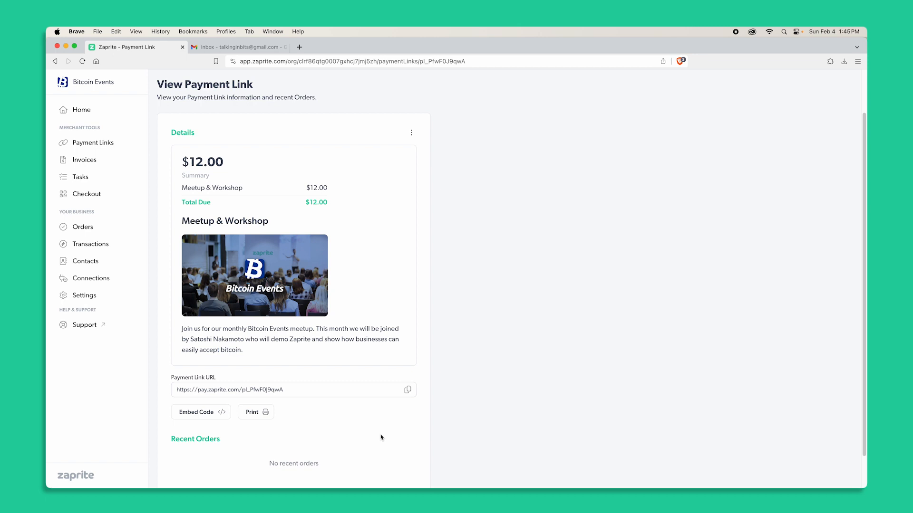
pyautogui.click(268, 415)
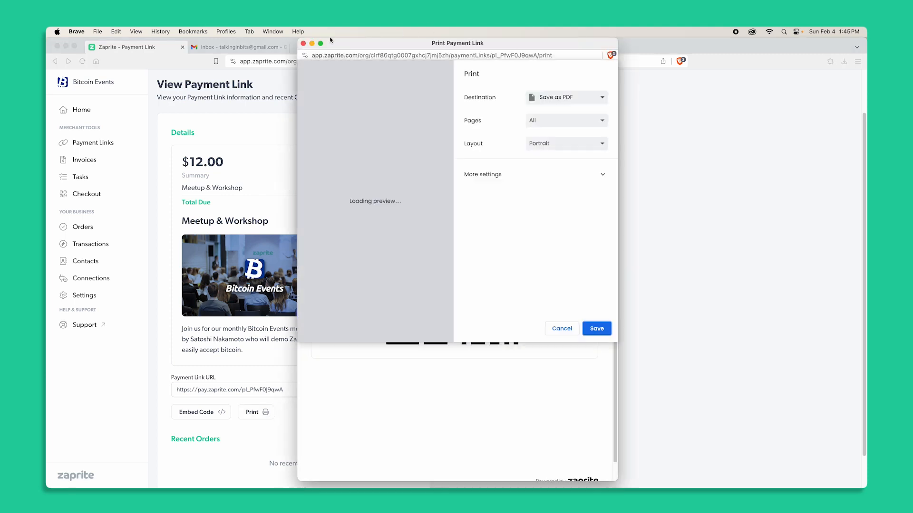
pyautogui.click(563, 328)
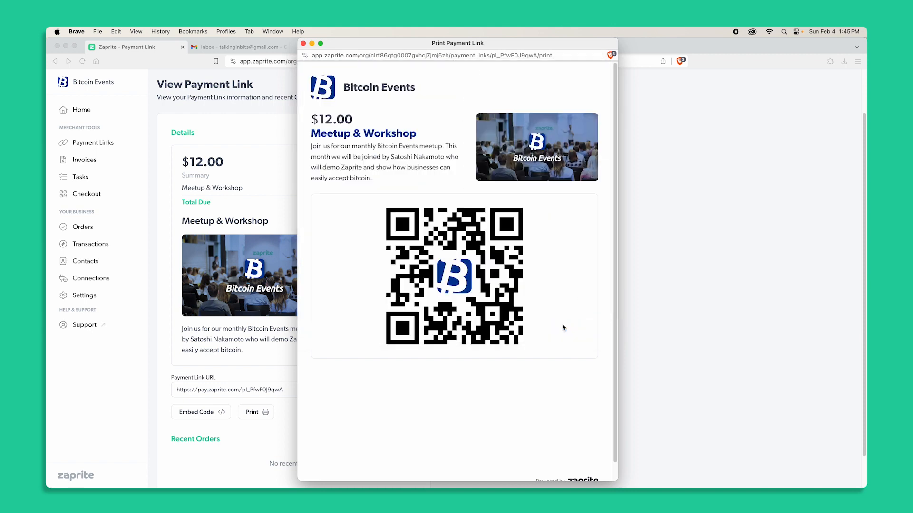
pyautogui.click(303, 44)
# Open the embed code for the Pay Now button and close it.
pyautogui.click(210, 412)
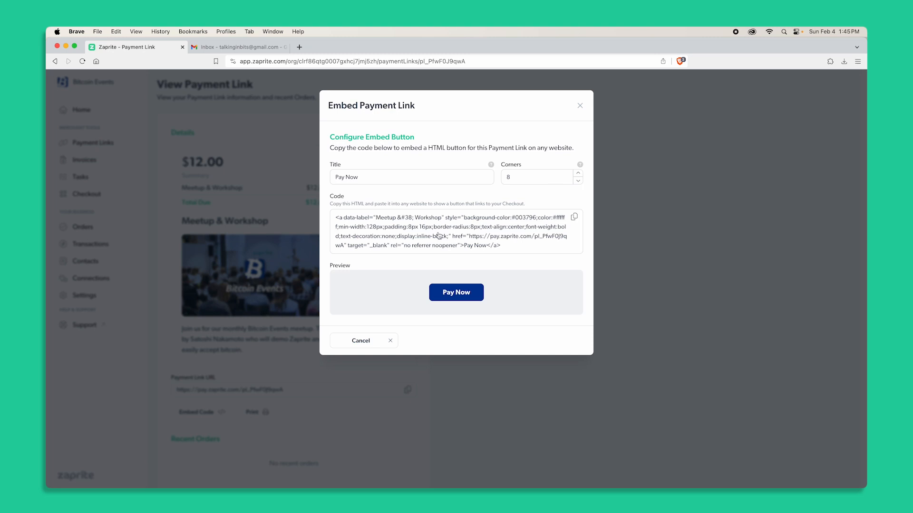
pyautogui.moveTo(335, 217); pyautogui.dragTo(491, 246)
pyautogui.click(580, 105)
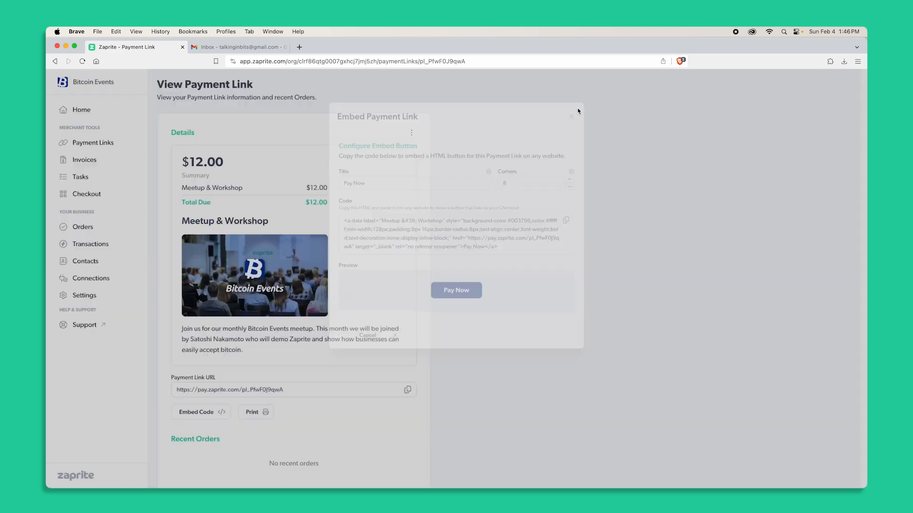
# Copy the payment link URL and open it in a new tab.
pyautogui.click(408, 390)
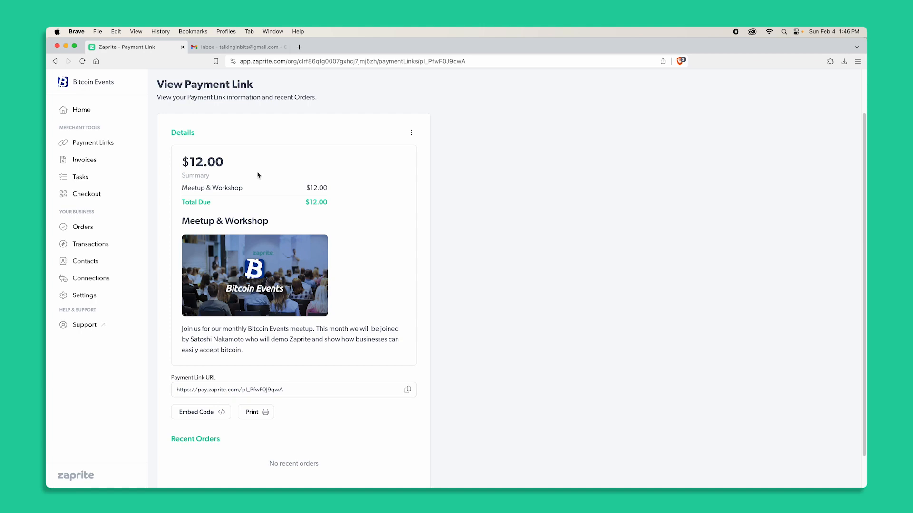
pyautogui.click(299, 46)
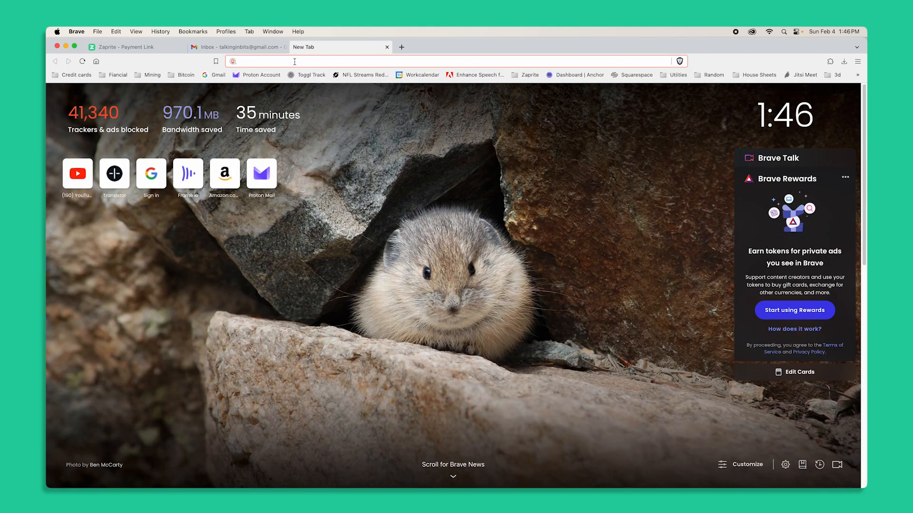
pyautogui.press('super+v')
pyautogui.press('Return')
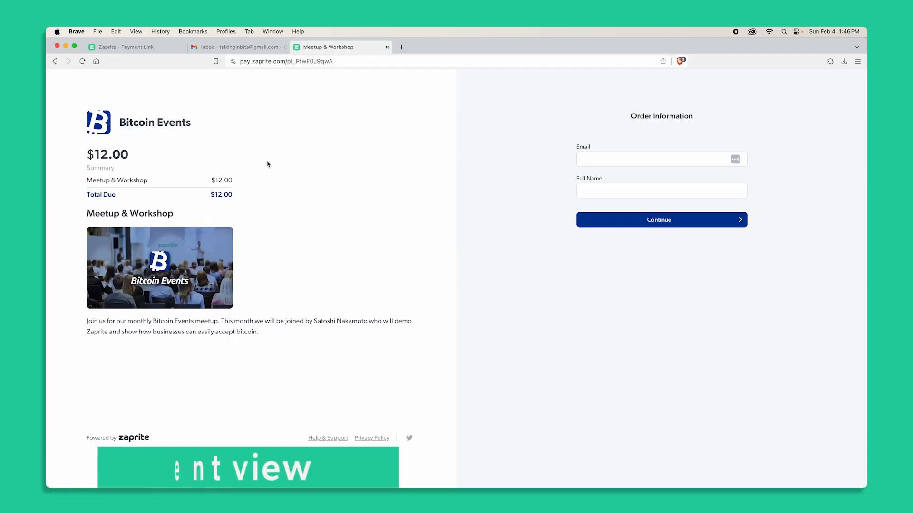
# Fill in the customer's e-mail and full name on the checkout page, continue, and pay with Lightning.
pyautogui.moveTo(97, 156); pyautogui.dragTo(202, 197)
pyautogui.click(246, 247)
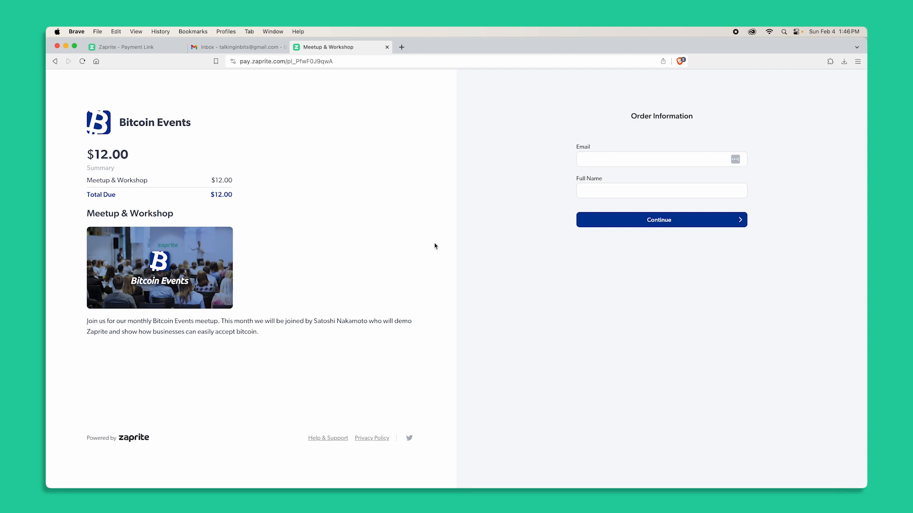
pyautogui.click(593, 160)
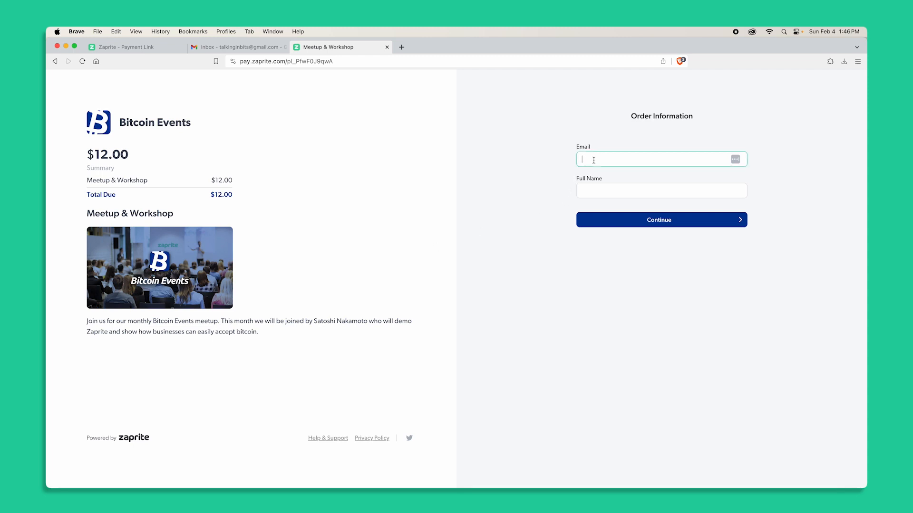
pyautogui.press('Tab')
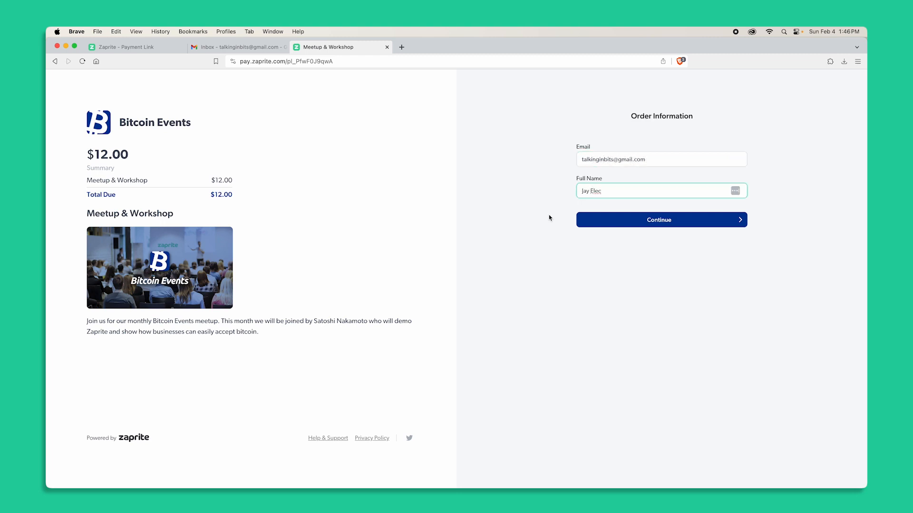
pyautogui.click(628, 225)
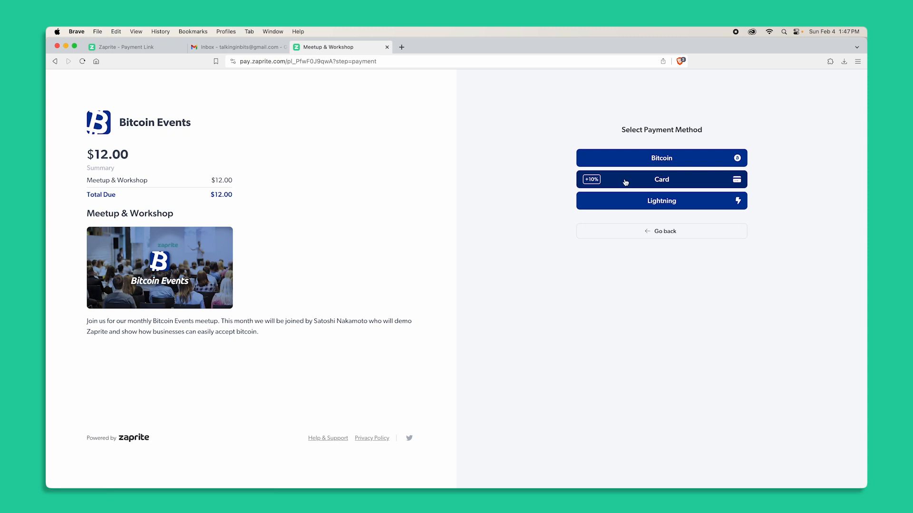
pyautogui.click(656, 205)
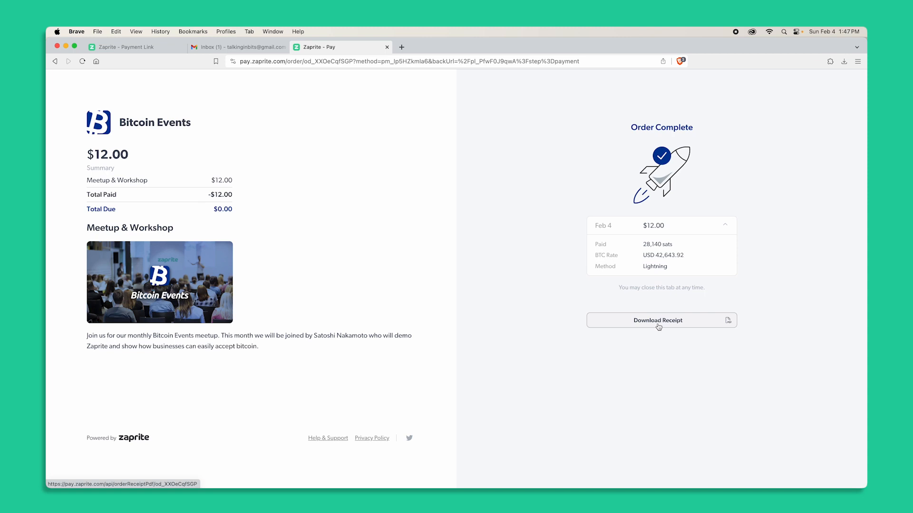
# Open the payment receipt e-mail in the inbox and read through the order and transaction details.
pyautogui.click(238, 47)
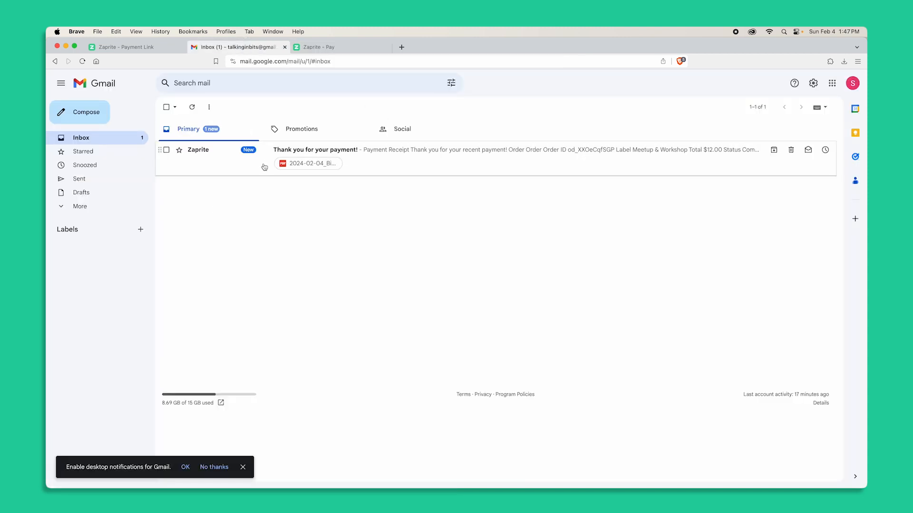
pyautogui.click(418, 162)
pyautogui.scroll(-3, 455, 286)
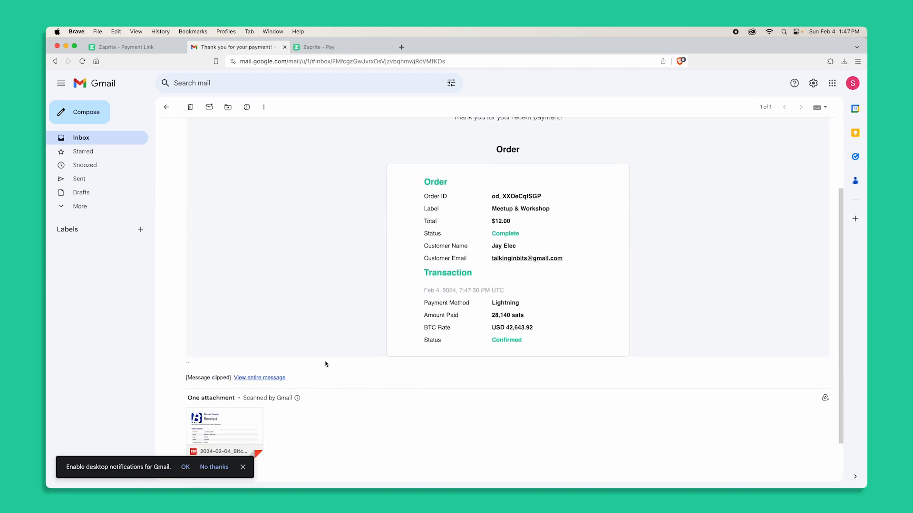
pyautogui.scroll(-2, 325, 365)
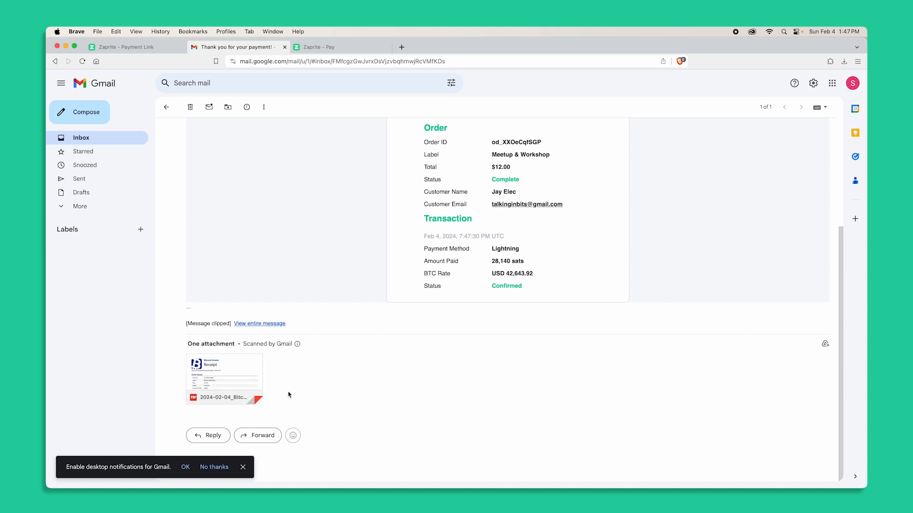
pyautogui.scroll(2, 289, 394)
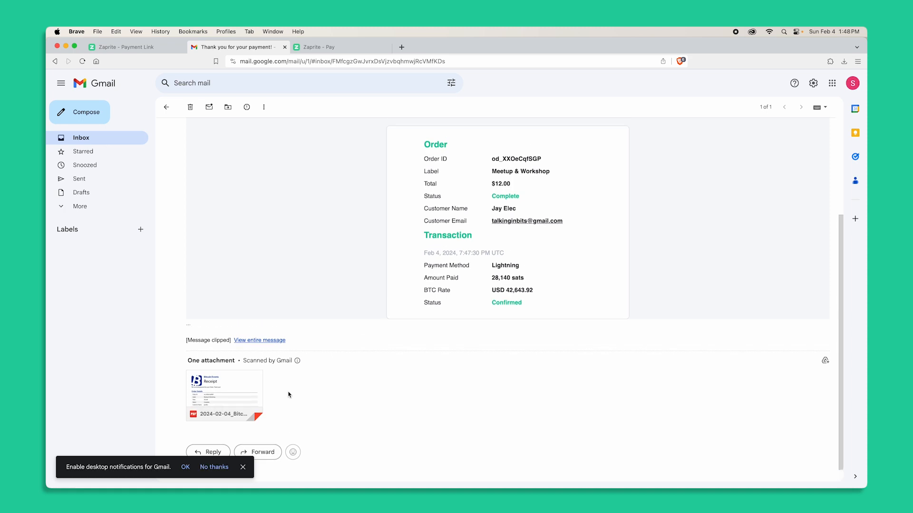
# View the payment link's recent orders, open the new order's details, and return to the Payment Links list.
pyautogui.click(140, 48)
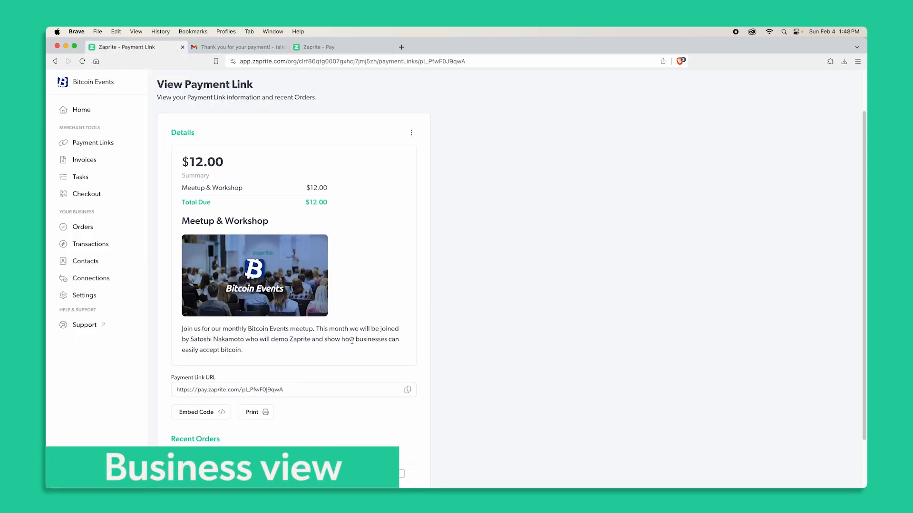
pyautogui.scroll(-3, 285, 362)
pyautogui.moveTo(175, 380); pyautogui.dragTo(209, 381)
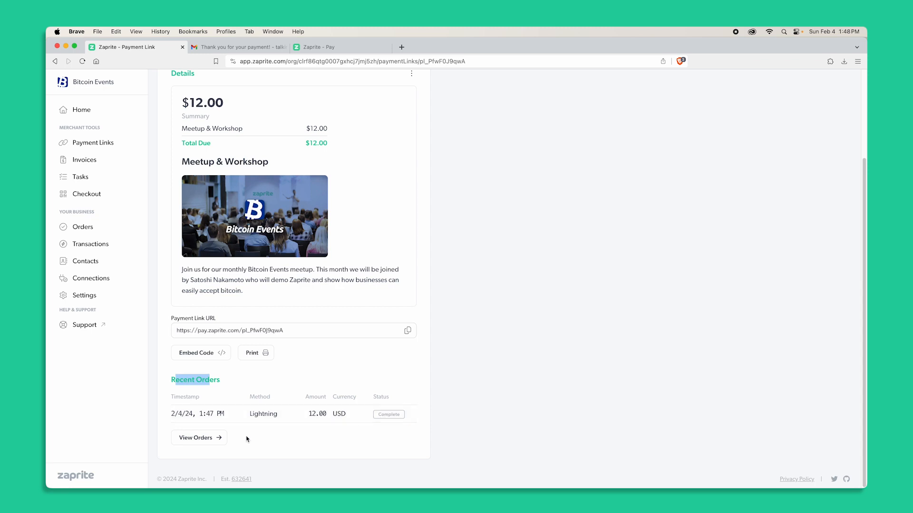
pyautogui.click(272, 431)
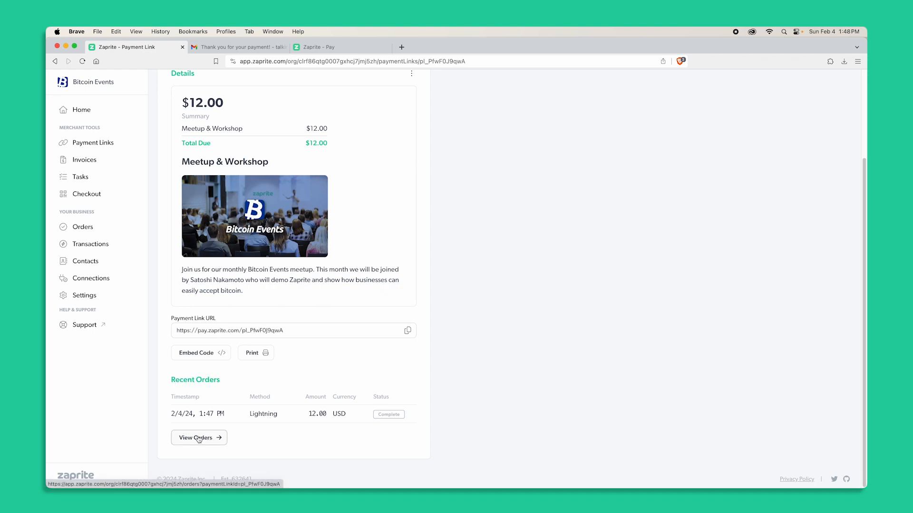
pyautogui.click(198, 438)
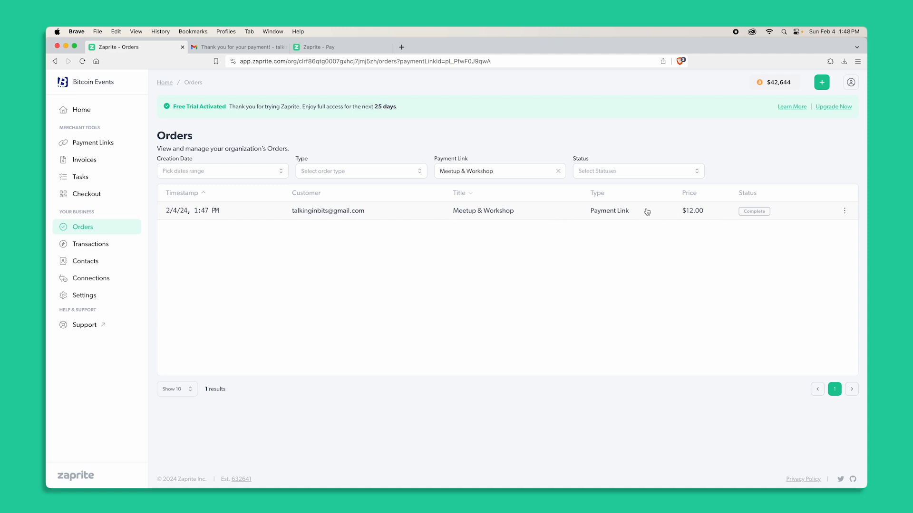
pyautogui.click(292, 212)
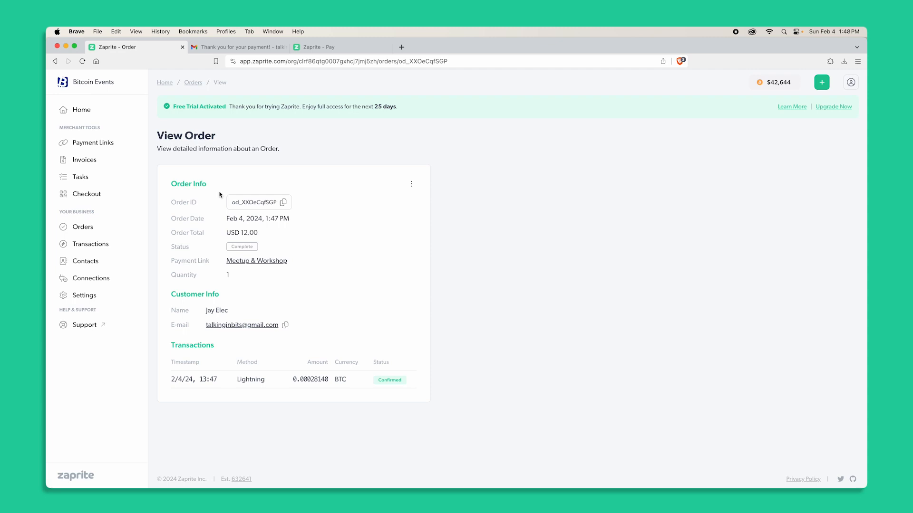
pyautogui.click(116, 149)
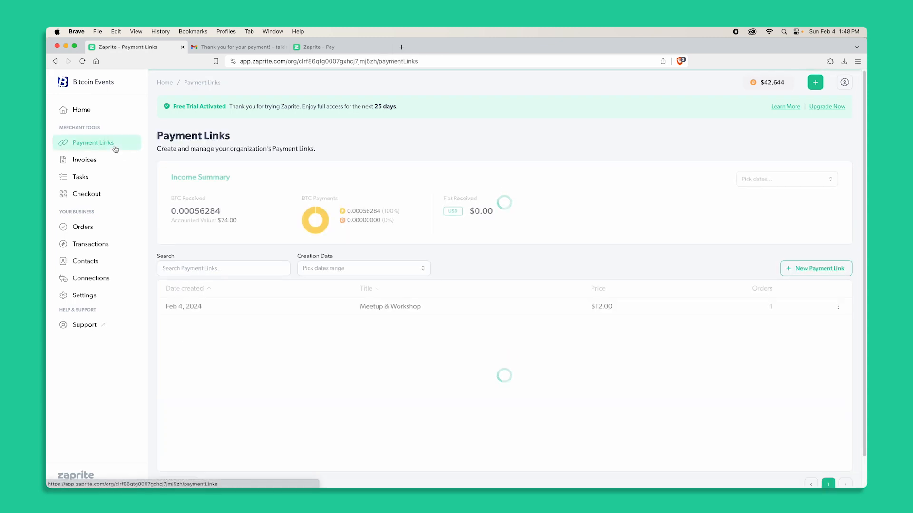